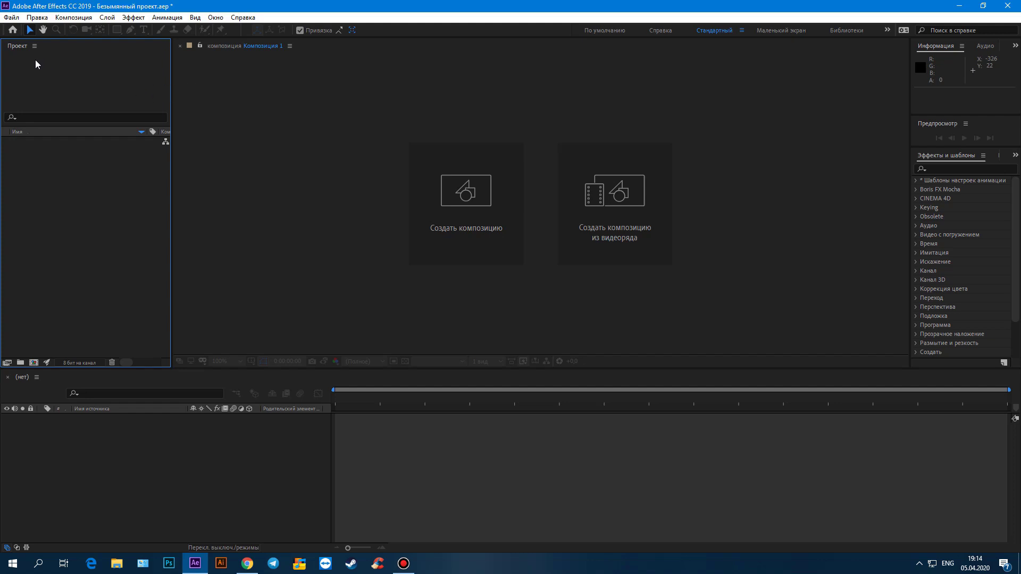
Create a new project from File > New > New Project without saving the old one
{"action": "left_click", "coordinate": [12, 18]}
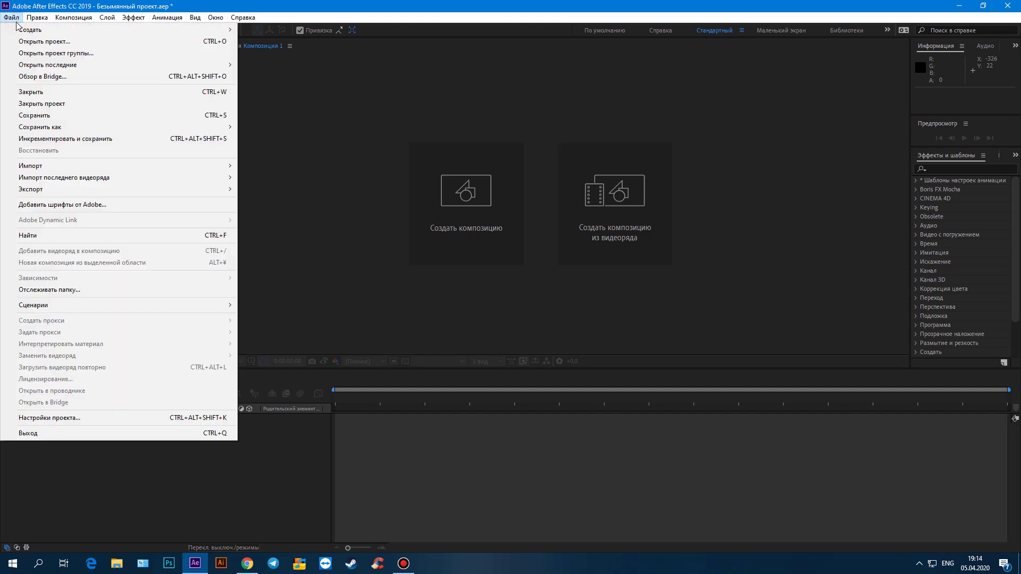
{"action": "mouse_move", "coordinate": [132, 31]}
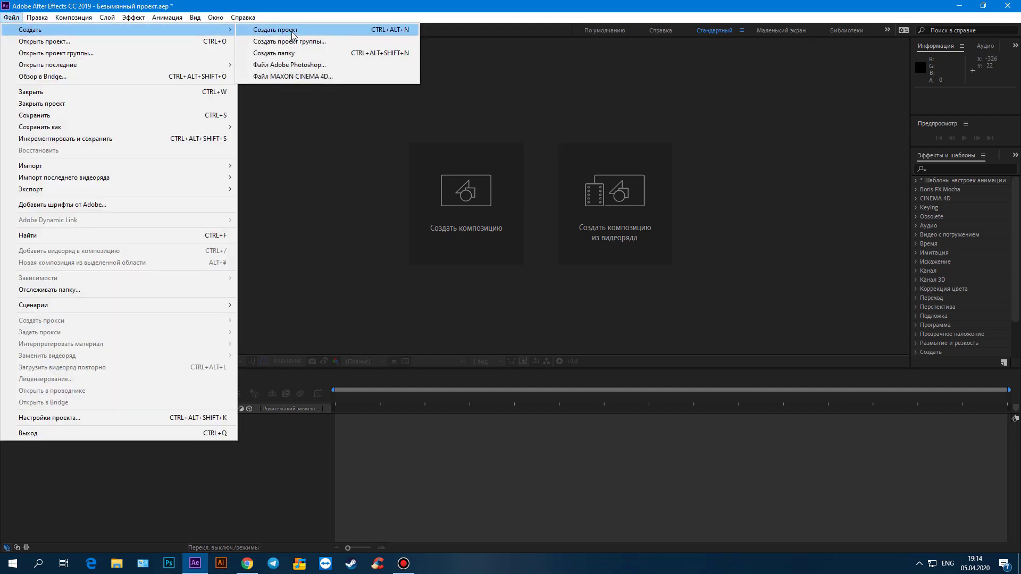
{"action": "left_click", "coordinate": [293, 33]}
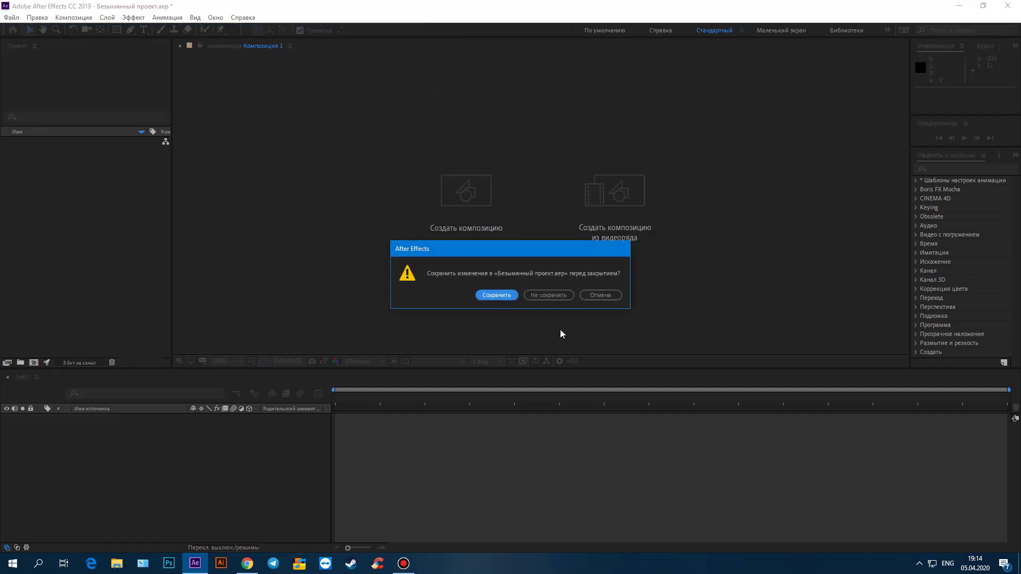
{"action": "left_click", "coordinate": [550, 295]}
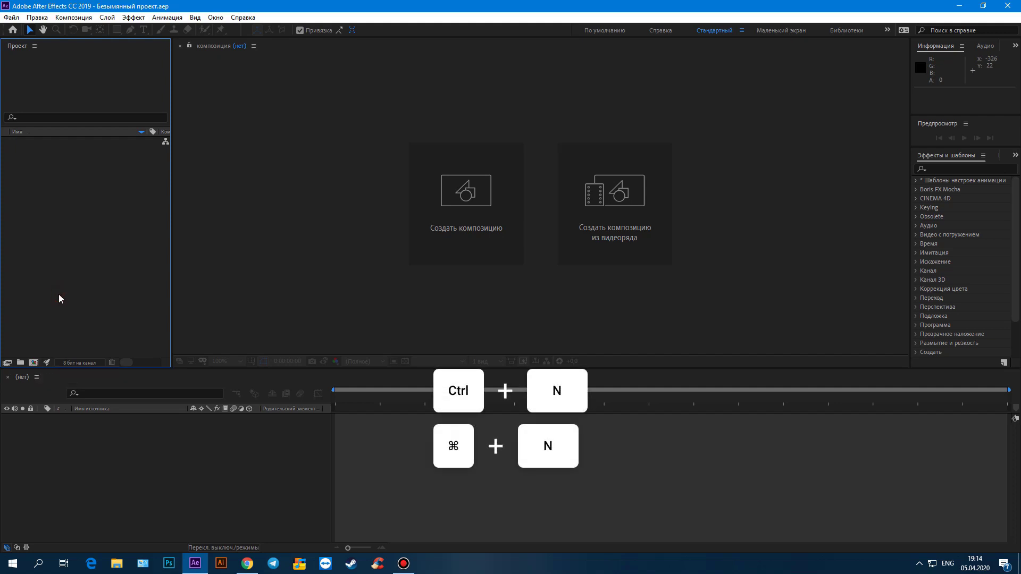
Create composition Композиция 1: 600×600, 25 fps, 0:00:10:00 duration, white background
{"action": "key", "text": "ctrl+n"}
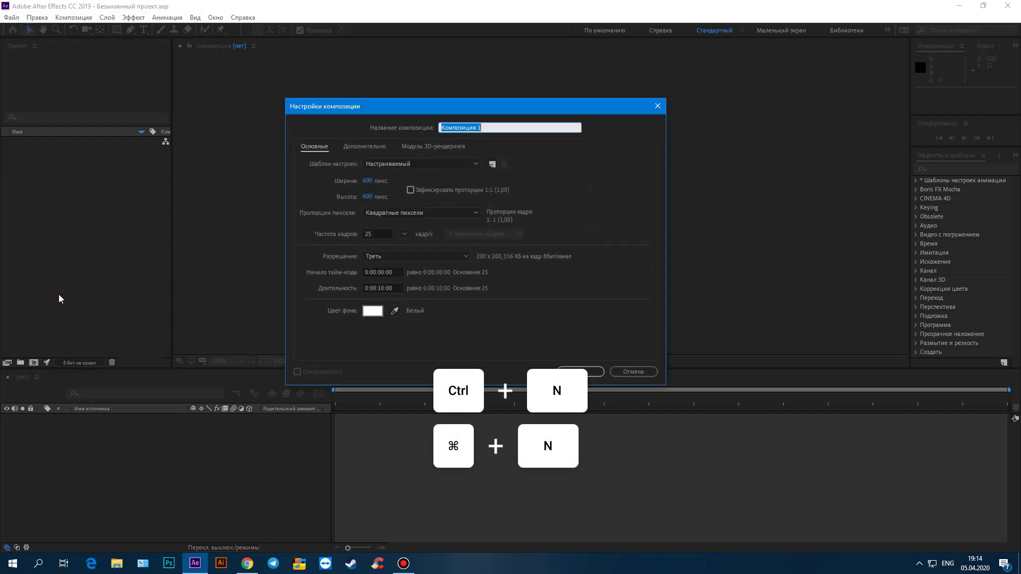
{"action": "left_click_drag", "start_coordinate": [406, 113], "coordinate": [445, 148]}
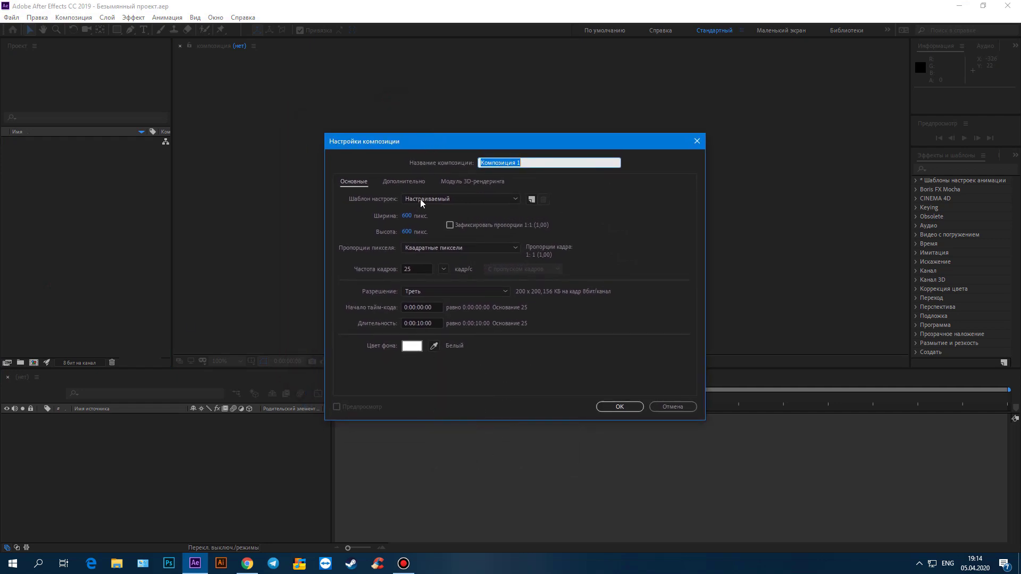
{"action": "left_click", "coordinate": [414, 215]}
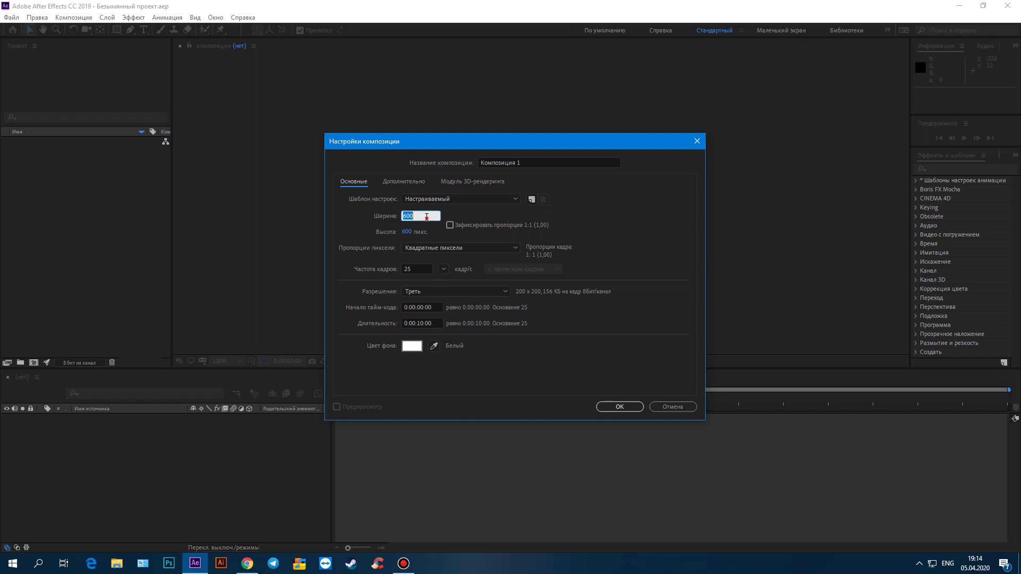
{"action": "left_click", "coordinate": [407, 216]}
{"action": "left_click_drag", "start_coordinate": [421, 218], "coordinate": [397, 219]}
{"action": "left_click", "coordinate": [419, 270]}
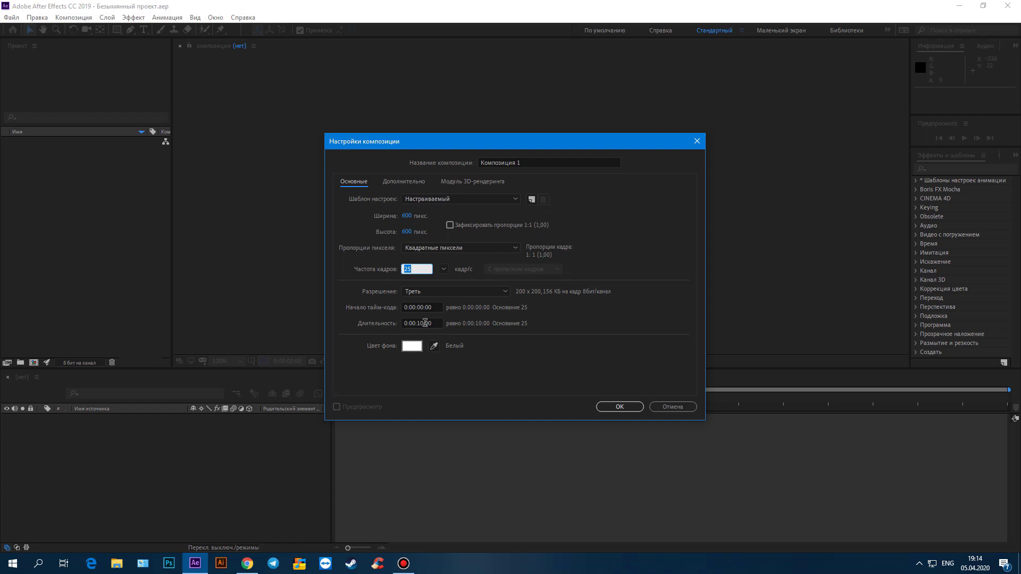
{"action": "left_click", "coordinate": [424, 322]}
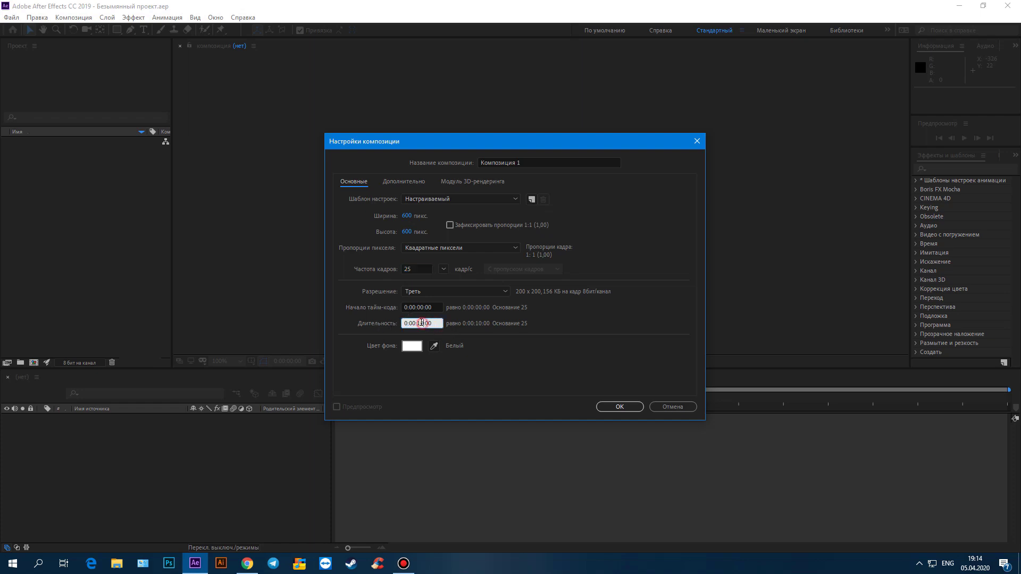
{"action": "left_click_drag", "start_coordinate": [422, 323], "coordinate": [419, 323]}
{"action": "left_click", "coordinate": [621, 406]}
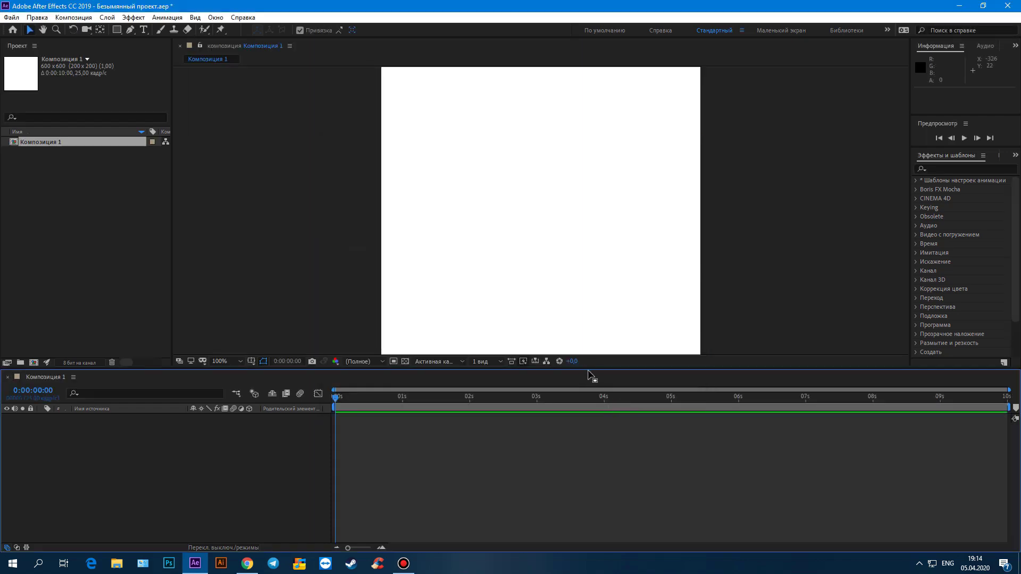
Lower the Timeline divider to enlarge the Composition viewer and clear the Project panel selection
{"action": "left_click_drag", "start_coordinate": [586, 369], "coordinate": [586, 391]}
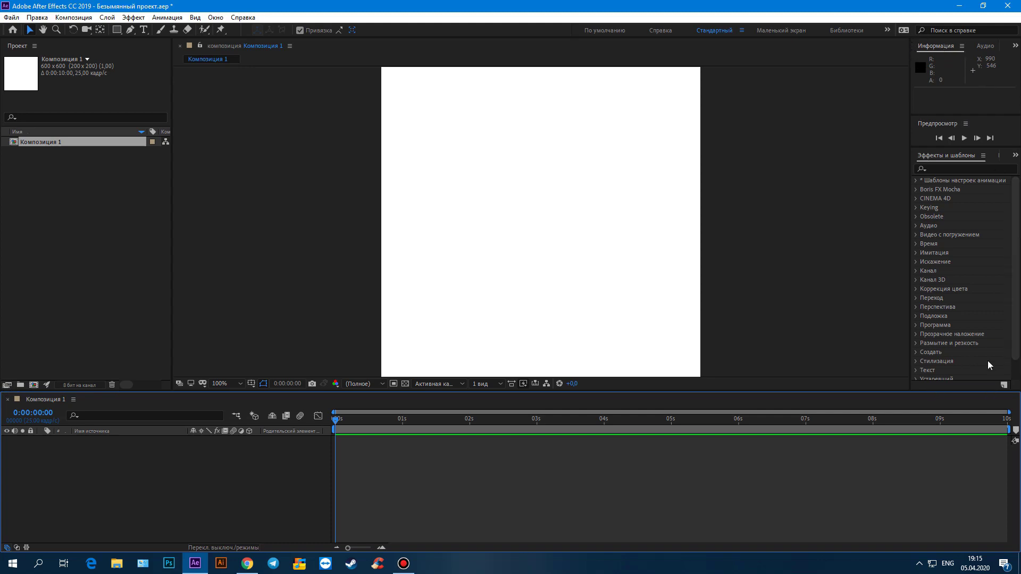
{"action": "left_click", "coordinate": [55, 169]}
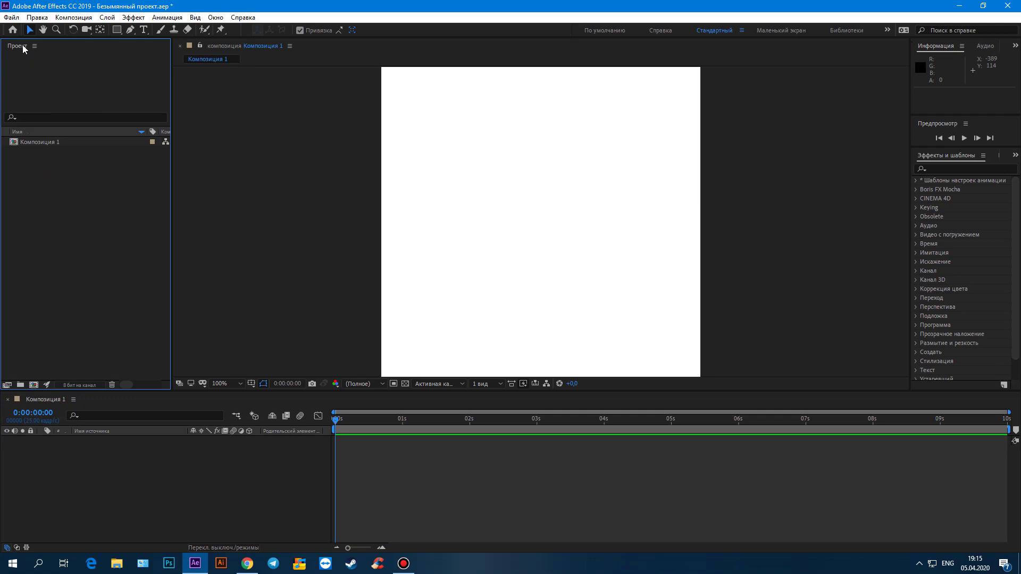
{"action": "left_click", "coordinate": [30, 154]}
{"action": "left_click", "coordinate": [30, 144]}
{"action": "left_click", "coordinate": [50, 151]}
Draw a blue rectangle below the comp centre as Слой-фигура 1, then reselect it
{"action": "key", "text": "q"}
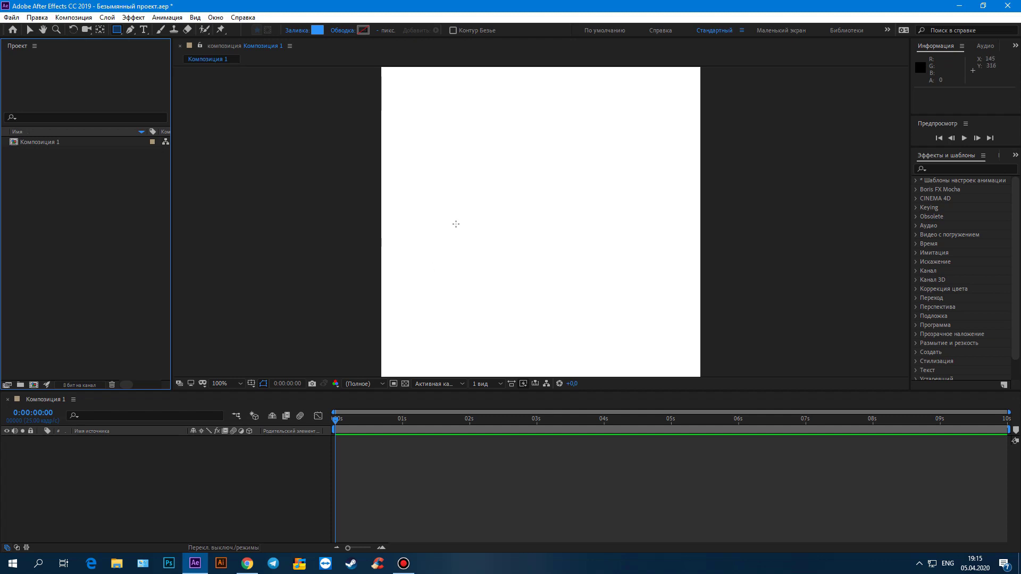
{"action": "mouse_move", "coordinate": [454, 225]}
{"action": "left_mouse_down"}
{"action": "mouse_move", "coordinate": [586, 262]}
{"action": "mouse_move", "coordinate": [562, 256]}
{"action": "left_mouse_up"}
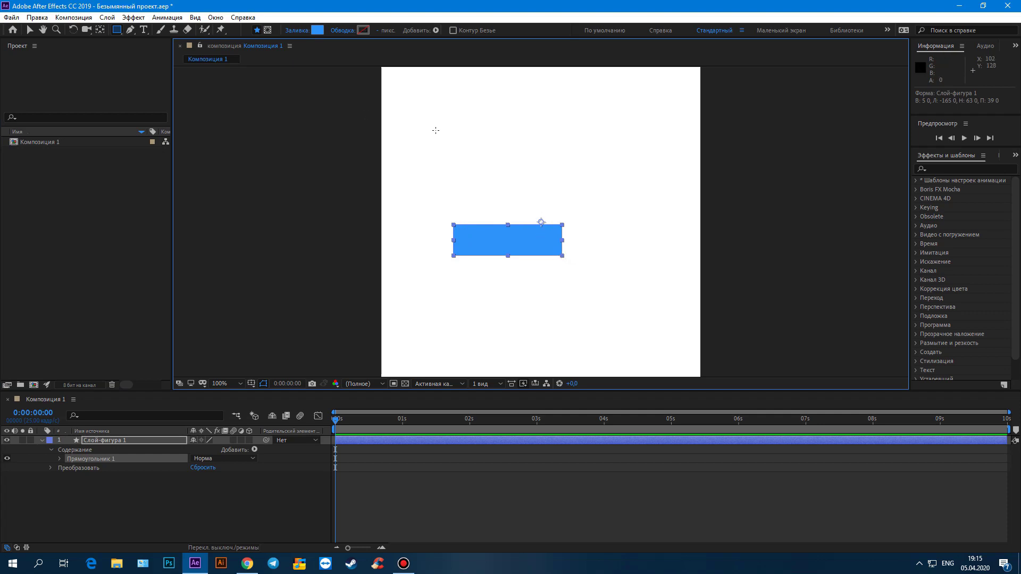
{"action": "key", "text": "v"}
{"action": "left_click", "coordinate": [534, 234]}
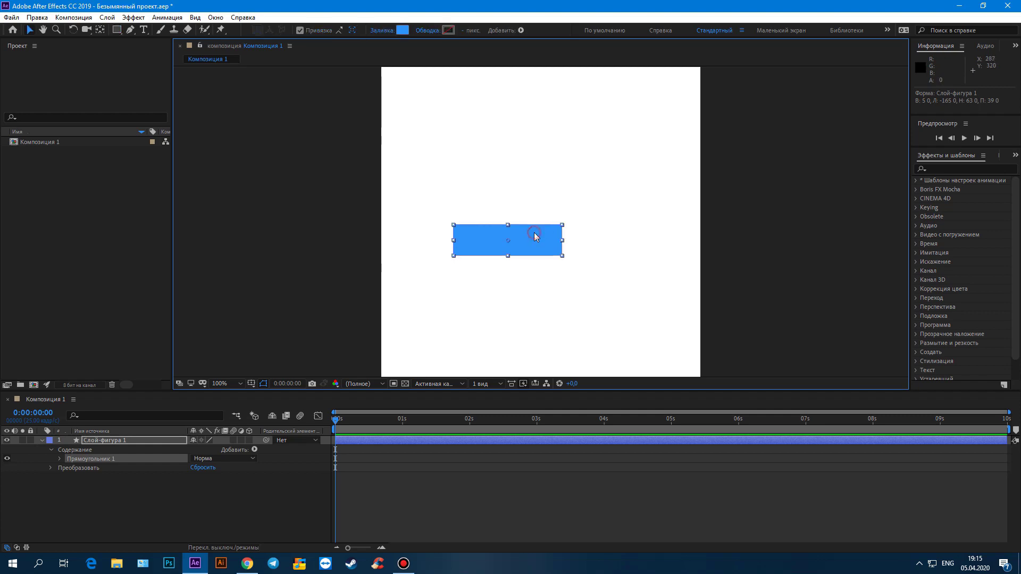
{"action": "left_click", "coordinate": [547, 189]}
{"action": "left_click", "coordinate": [540, 234]}
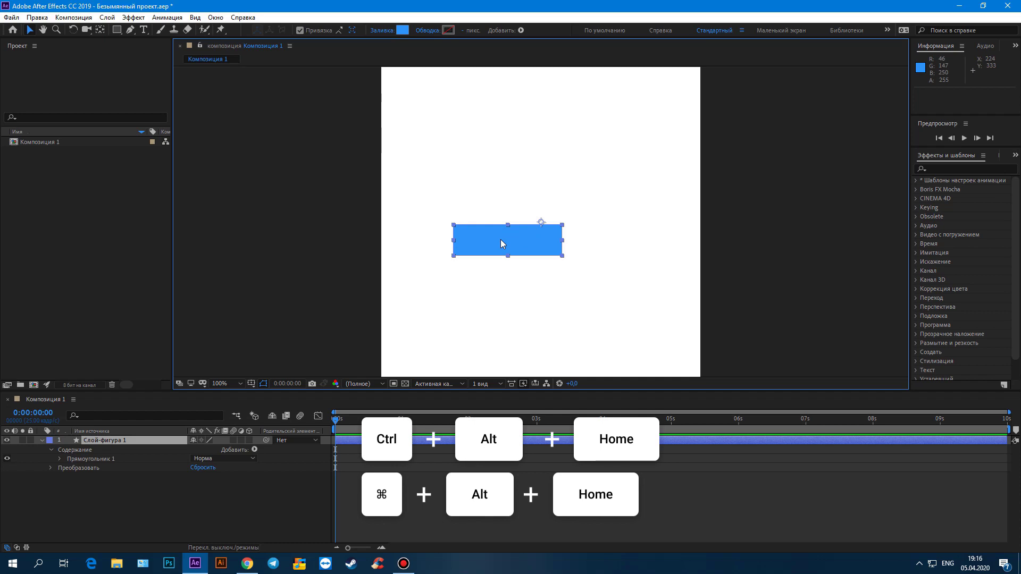
Centre the rectangle's anchor point on the shape, checking it with the Pan Behind tool
{"action": "key", "text": "ctrl+alt+Home"}
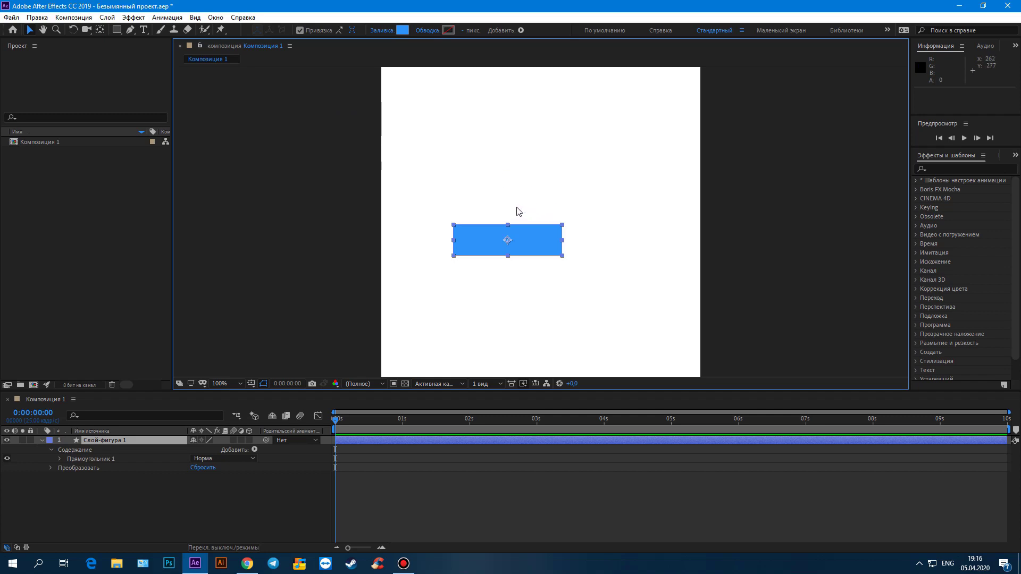
{"action": "key", "text": "y"}
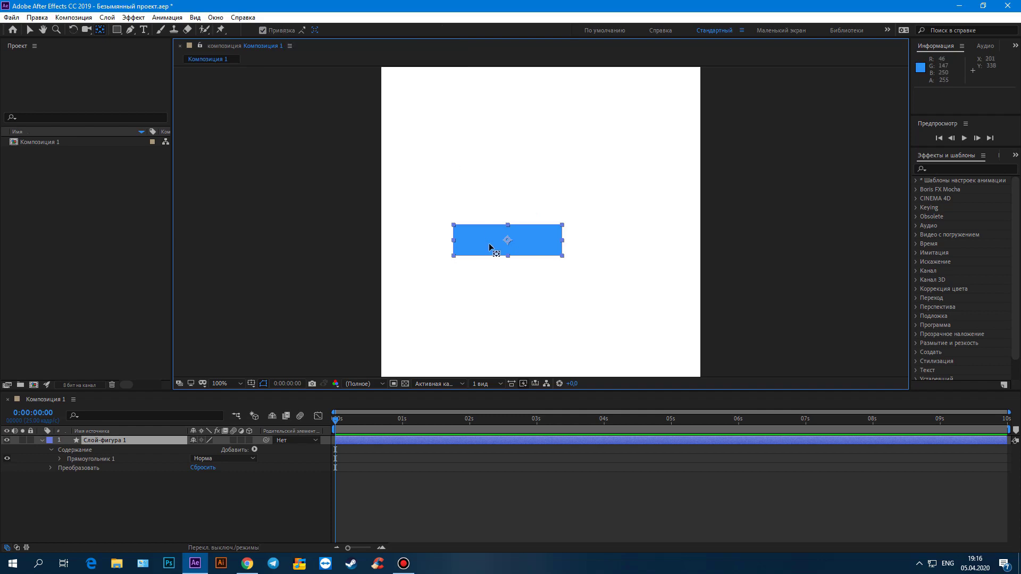
{"action": "mouse_move", "coordinate": [507, 239]}
{"action": "left_mouse_down"}
{"action": "mouse_move", "coordinate": [508, 229]}
{"action": "mouse_move", "coordinate": [453, 243]}
{"action": "mouse_move", "coordinate": [524, 259]}
{"action": "left_mouse_up"}
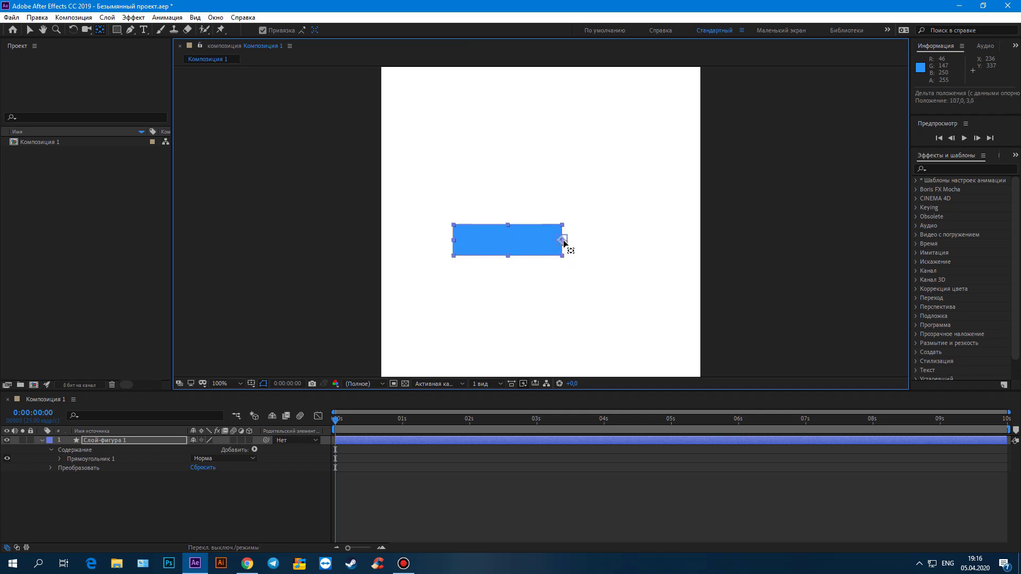
{"action": "left_click_drag", "start_coordinate": [524, 259], "coordinate": [518, 234]}
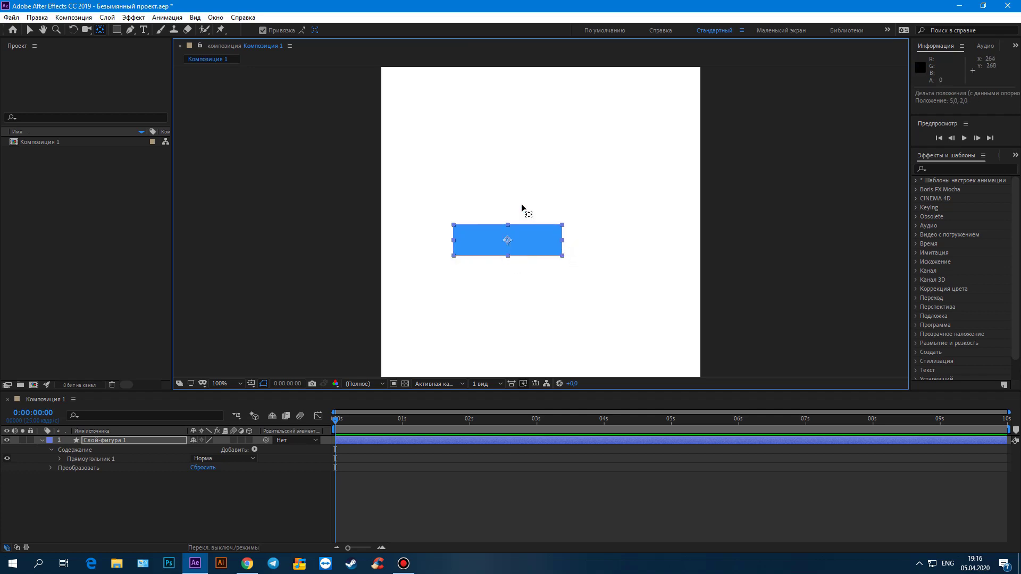
{"action": "key", "text": "v"}
{"action": "left_click", "coordinate": [523, 209]}
{"action": "left_click", "coordinate": [529, 235]}
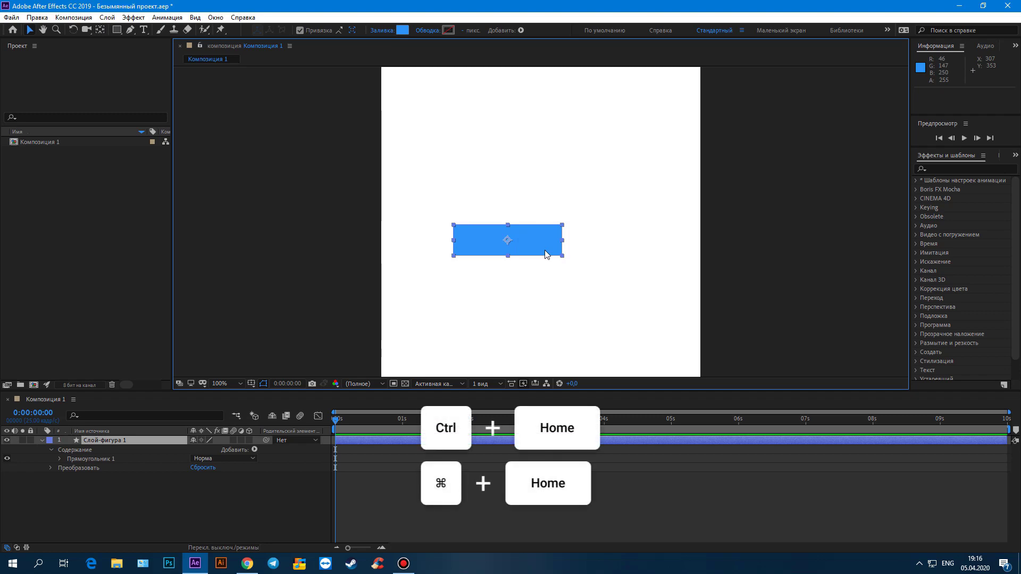
Move the rectangle to the centre of the composition with Ctrl+Home
{"action": "key", "text": "ctrl+Home"}
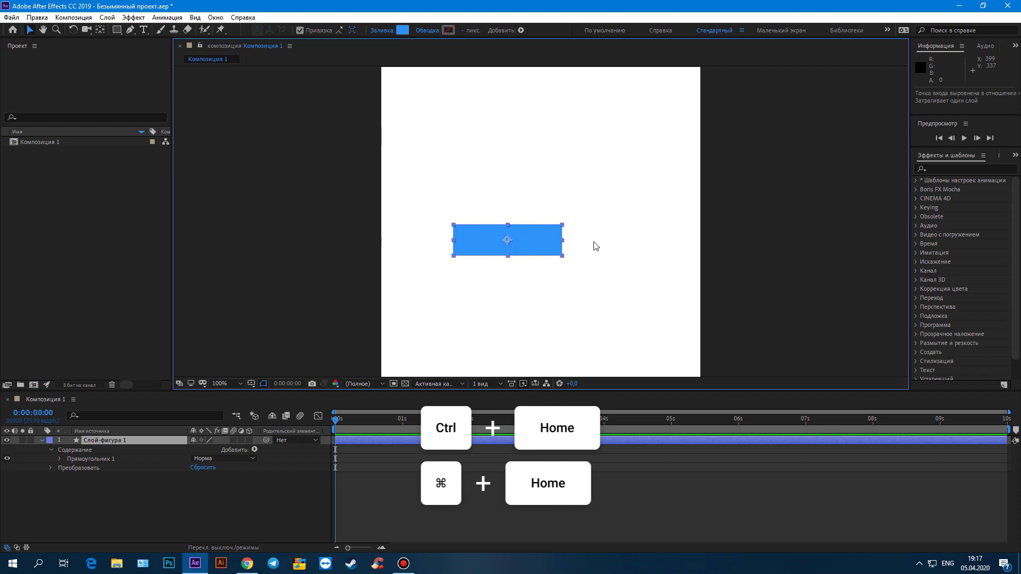
{"action": "key", "text": "ctrl+Home"}
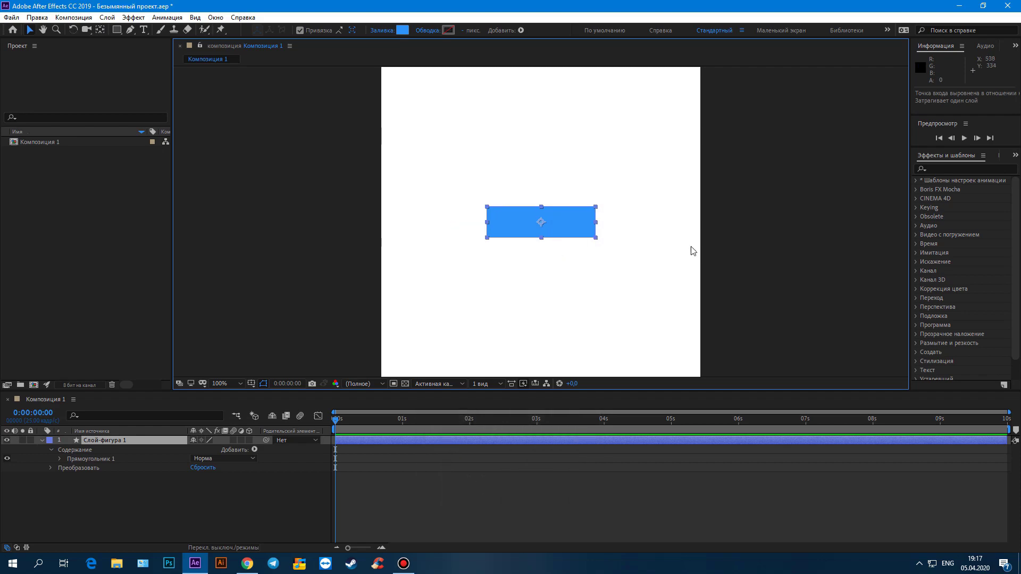
{"action": "left_click_drag", "start_coordinate": [645, 267], "coordinate": [613, 262]}
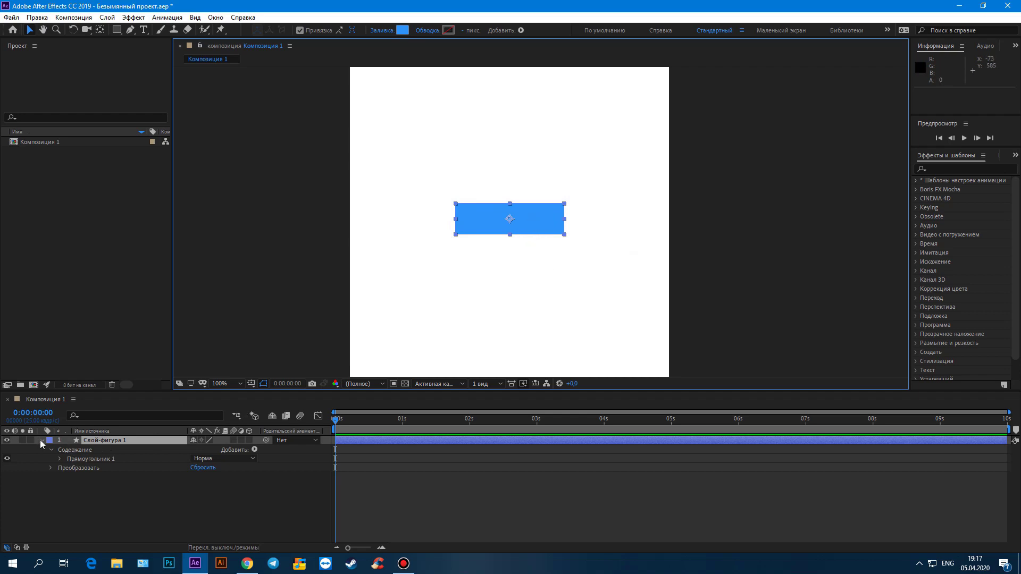
Reveal the rectangle's Position and set a keyframe at 0:00:01:00 holding 300,300
{"action": "left_click", "coordinate": [476, 219]}
{"action": "key", "text": "p"}
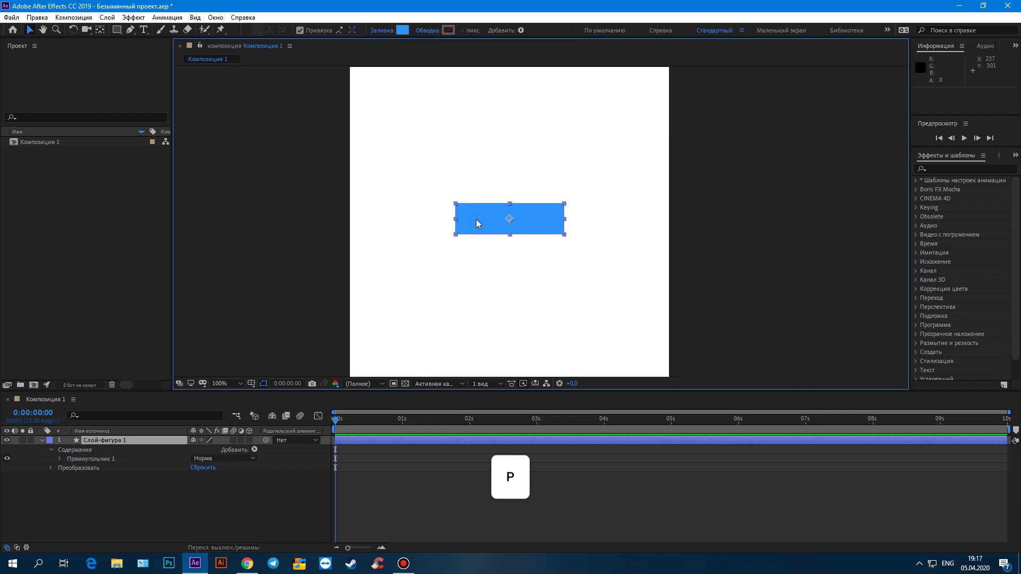
{"action": "key", "text": "p"}
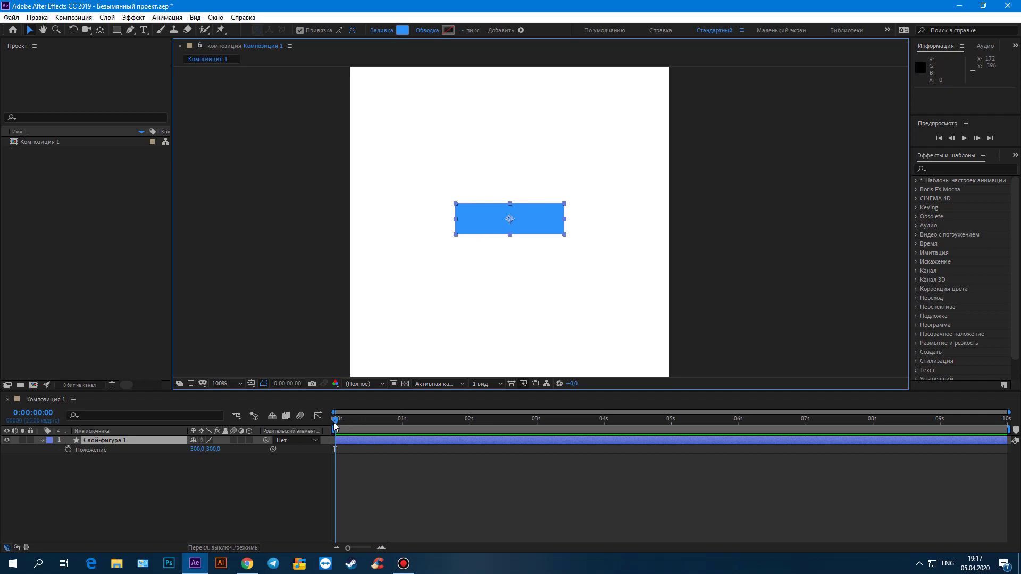
{"action": "left_click_drag", "start_coordinate": [335, 423], "coordinate": [403, 431]}
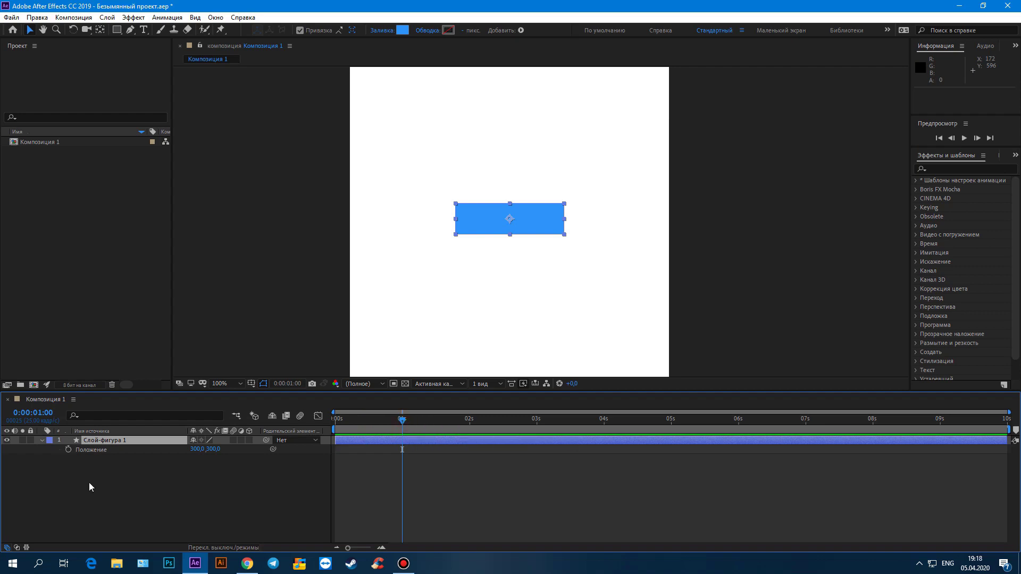
{"action": "left_click", "coordinate": [129, 440]}
{"action": "left_click", "coordinate": [456, 228]}
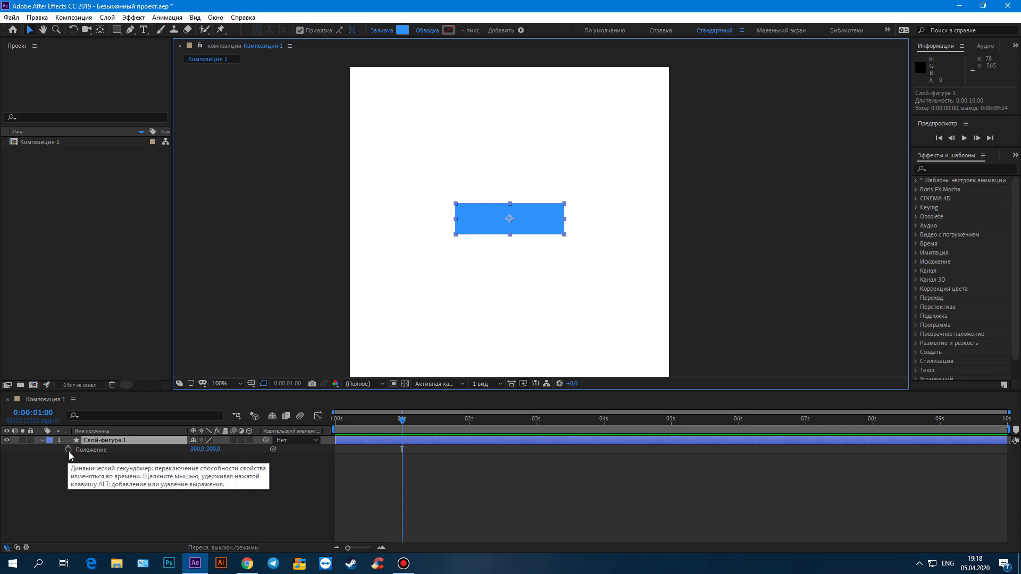
{"action": "left_click", "coordinate": [69, 450]}
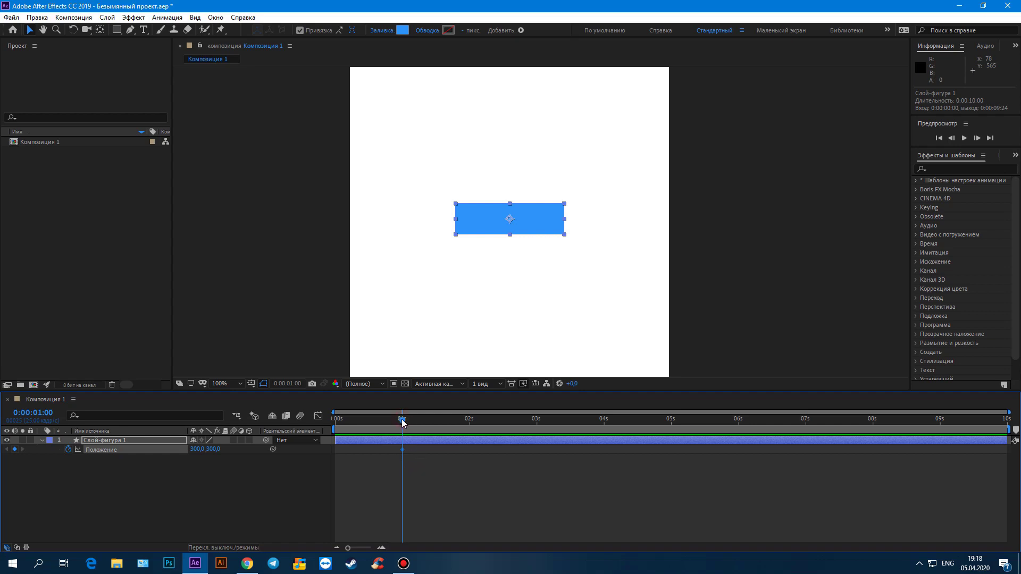
At 0:00:00:00, drag the rectangle down to Position 300,538 for the starting keyframe
{"action": "left_click_drag", "start_coordinate": [403, 422], "coordinate": [335, 421]}
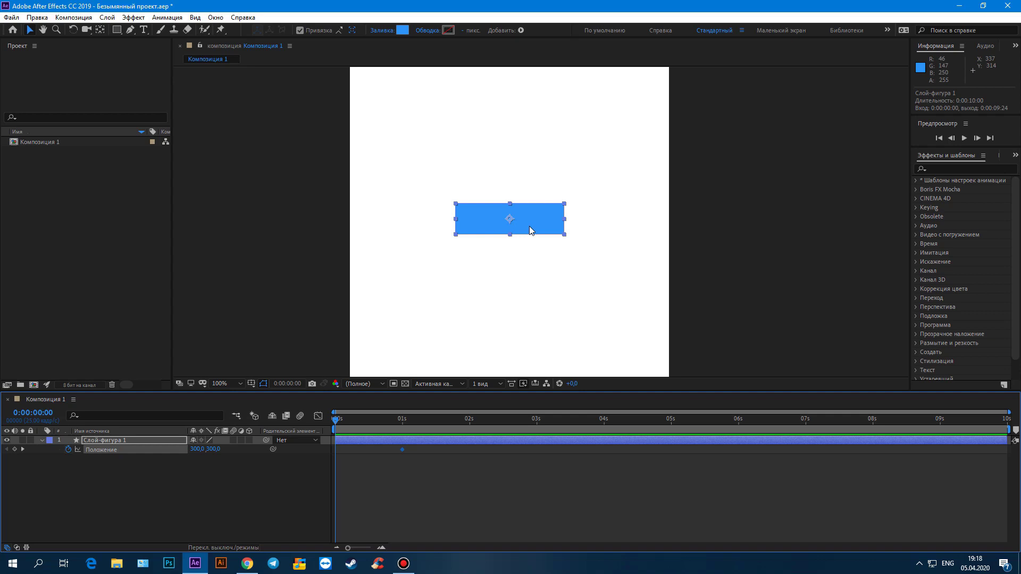
{"action": "mouse_move", "coordinate": [538, 219]}
{"action": "left_mouse_down"}
{"action": "mouse_move", "coordinate": [538, 354]}
{"action": "mouse_move", "coordinate": [532, 340]}
{"action": "mouse_move", "coordinate": [553, 330]}
{"action": "mouse_move", "coordinate": [566, 340]}
{"action": "mouse_move", "coordinate": [530, 346]}
{"action": "left_mouse_up"}
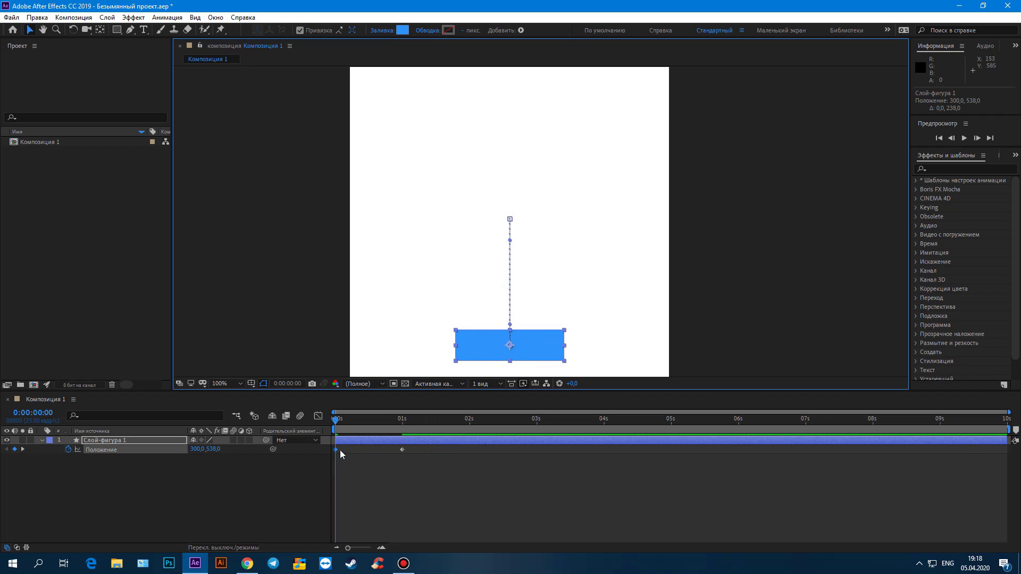
{"action": "key", "text": "space"}
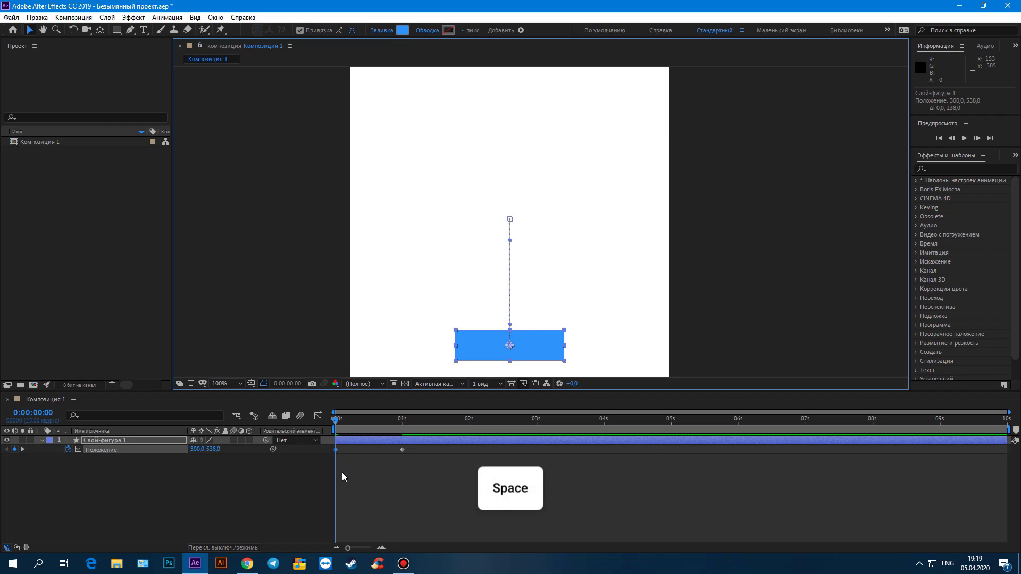
Play and stop the preview twice to watch the rectangle rise to centre
{"action": "left_click", "coordinate": [344, 478]}
{"action": "key", "text": "space"}
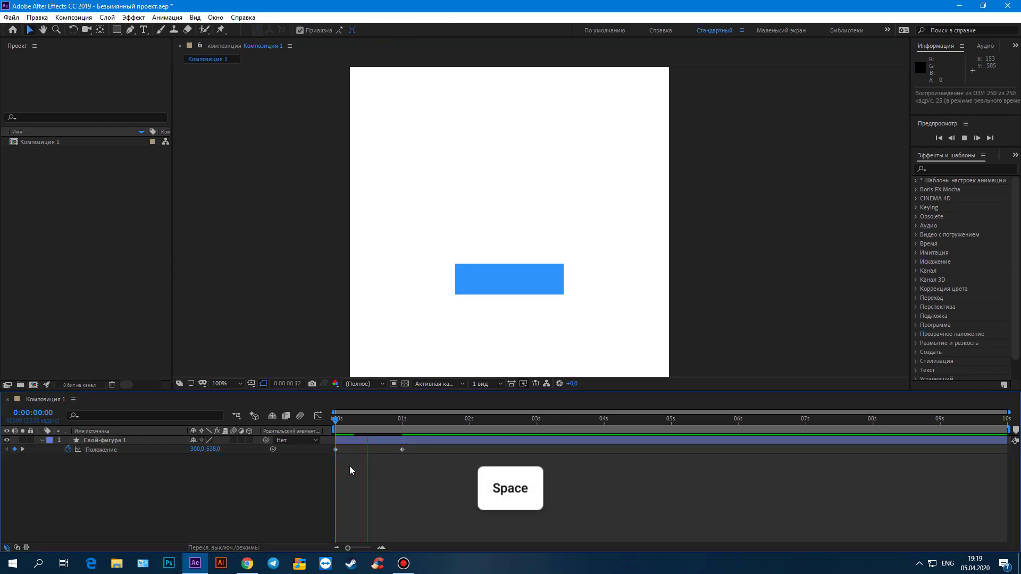
{"action": "left_click", "coordinate": [468, 420]}
{"action": "key", "text": "space"}
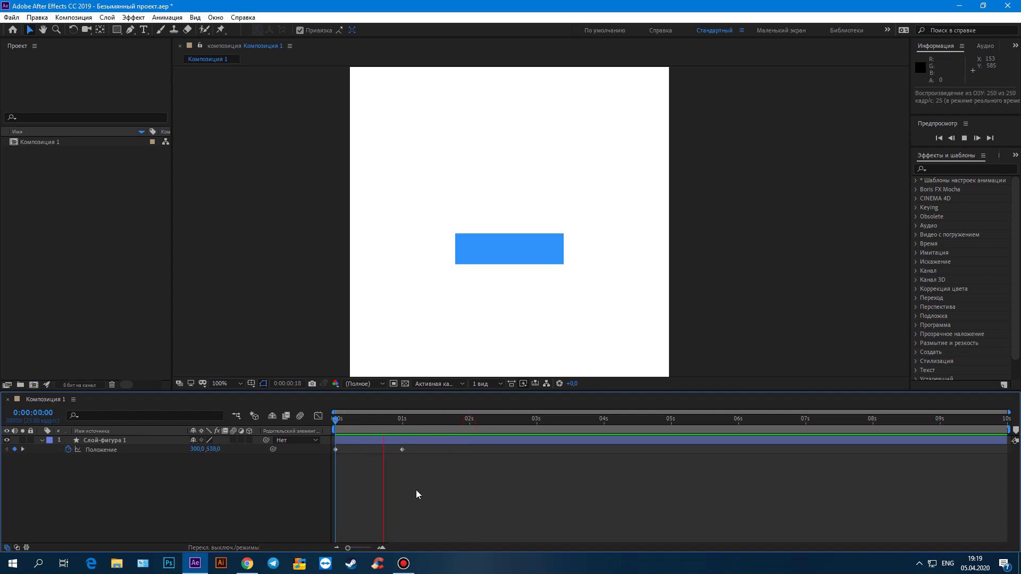
{"action": "key", "text": "space"}
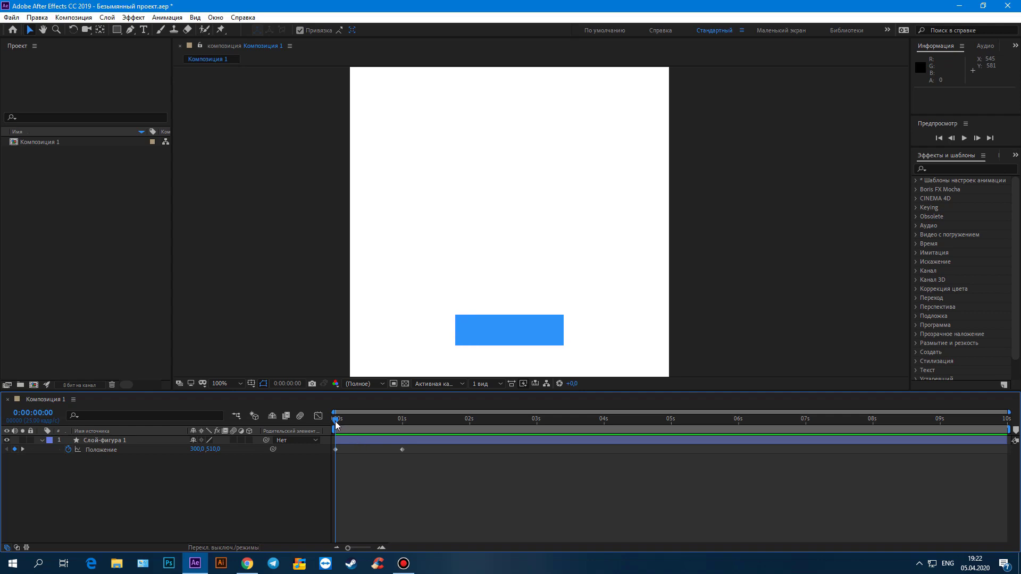
Select both Position keyframes and apply Easy Ease with F9
{"action": "left_click_drag", "start_coordinate": [464, 508], "coordinate": [326, 448]}
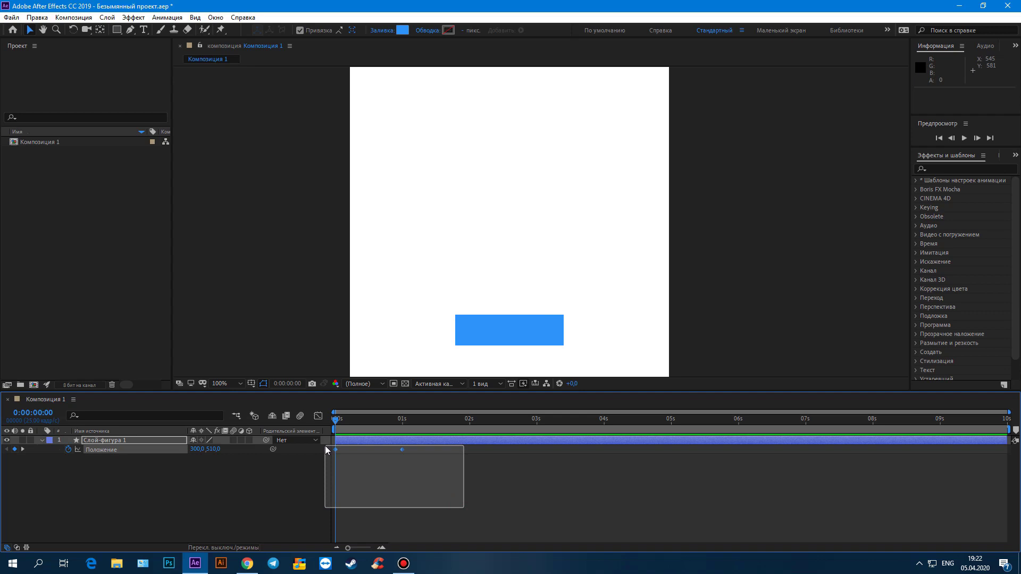
{"action": "left_click_drag", "start_coordinate": [325, 446], "coordinate": [320, 450]}
{"action": "key", "text": "F9"}
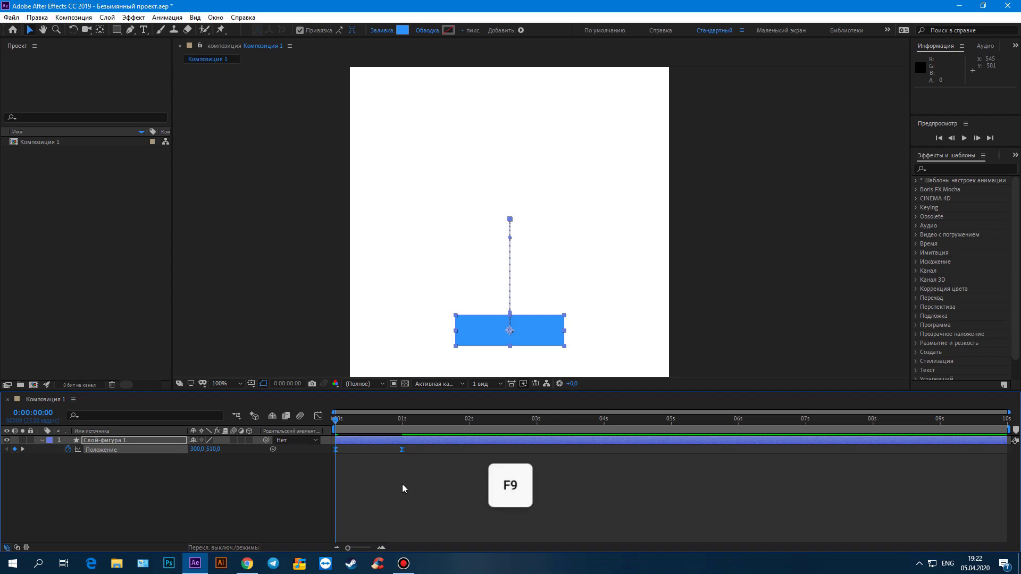
{"action": "left_click", "coordinate": [405, 461]}
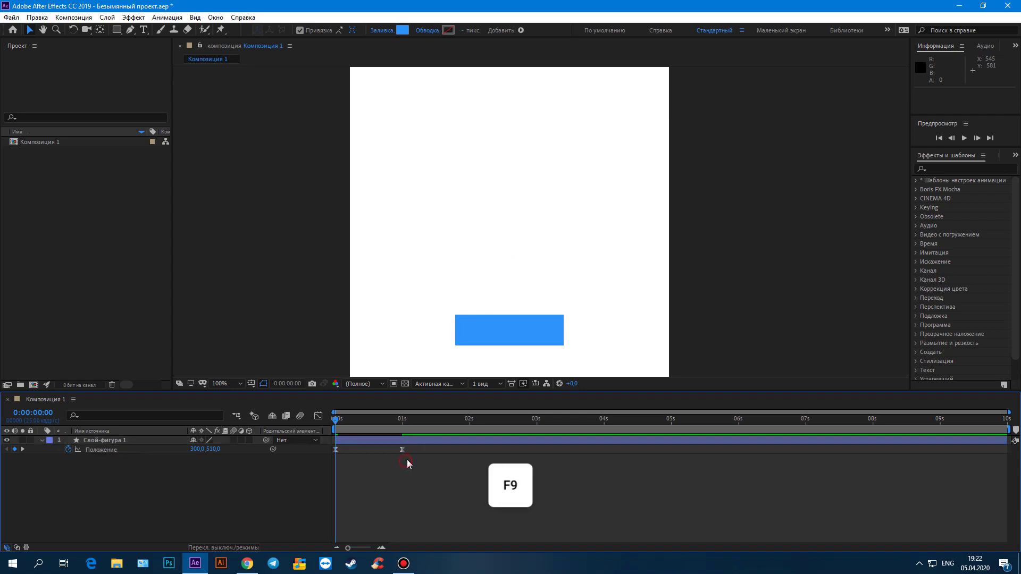
{"action": "left_click_drag", "start_coordinate": [390, 445], "coordinate": [320, 443]}
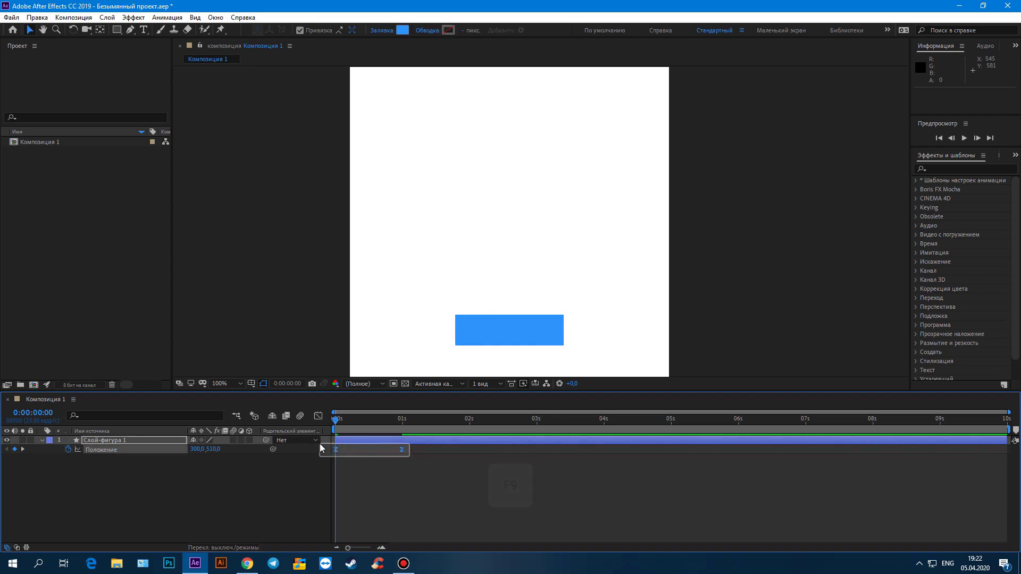
{"action": "left_click", "coordinate": [397, 486]}
{"action": "left_click", "coordinate": [356, 437]}
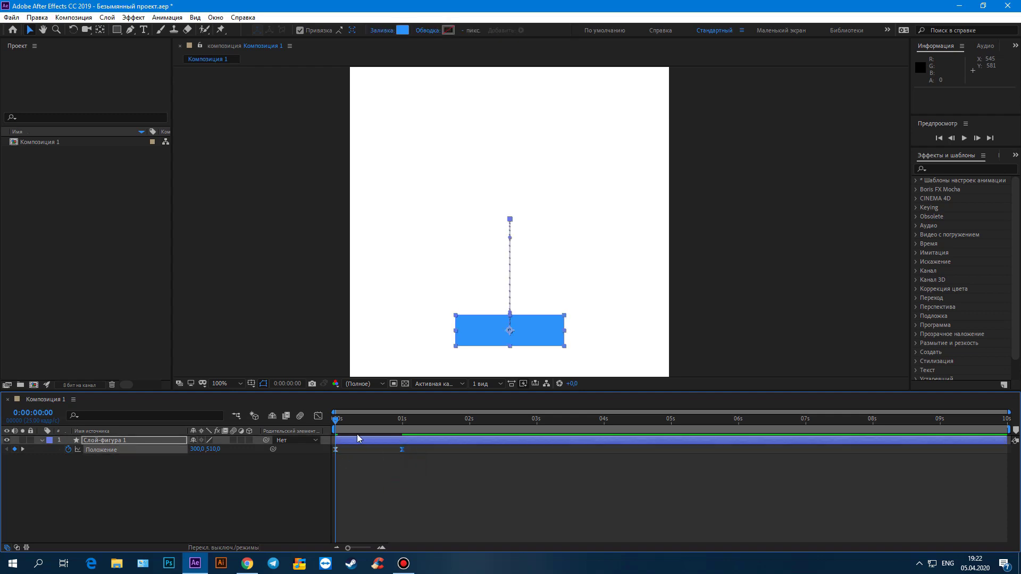
{"action": "left_click", "coordinate": [369, 495]}
Preview the eased rise a few times, then scrub back to 0 seconds
{"action": "key", "text": "space"}
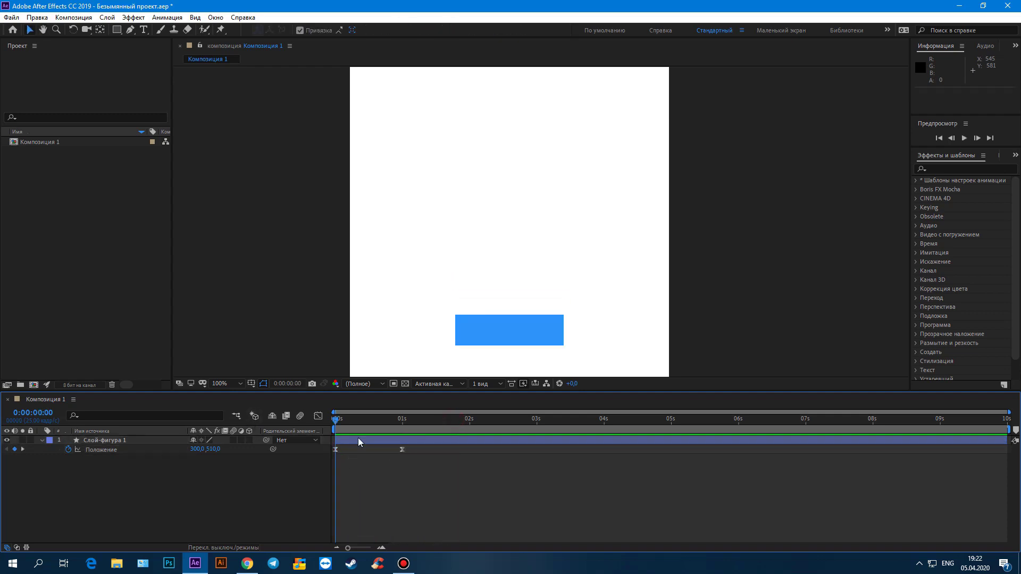
{"action": "key", "text": "space"}
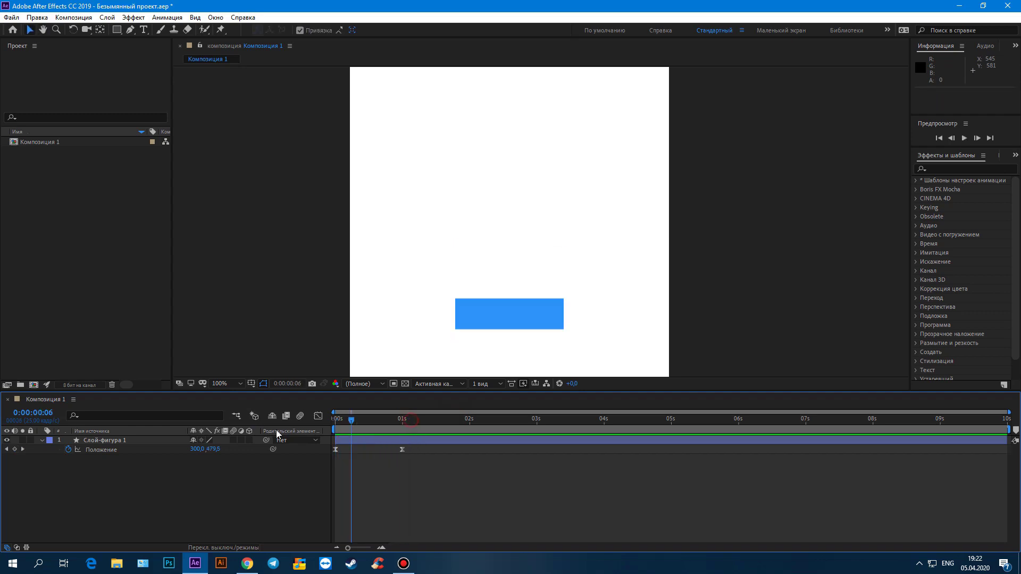
{"action": "left_click", "coordinate": [395, 416]}
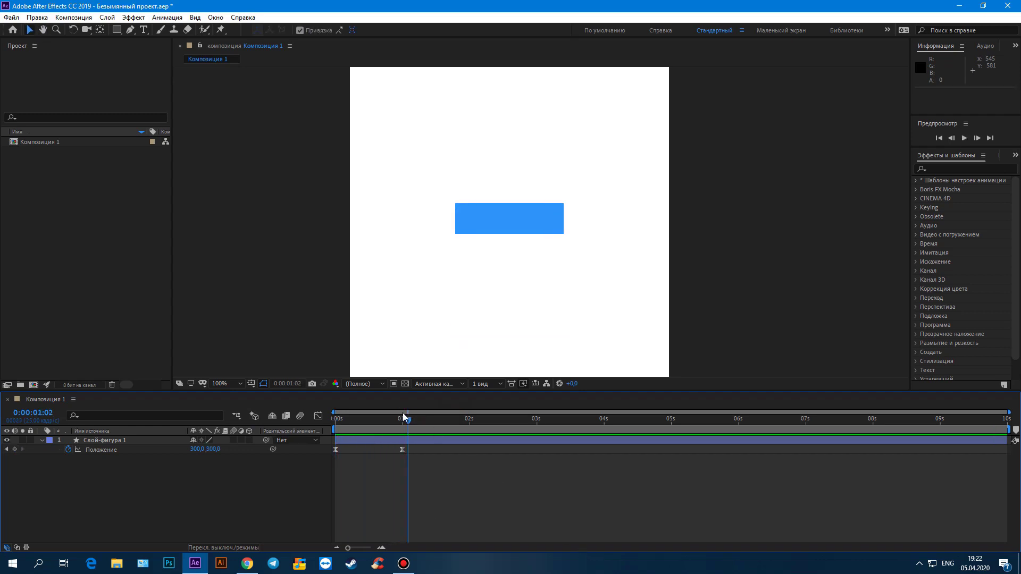
{"action": "key", "text": "space"}
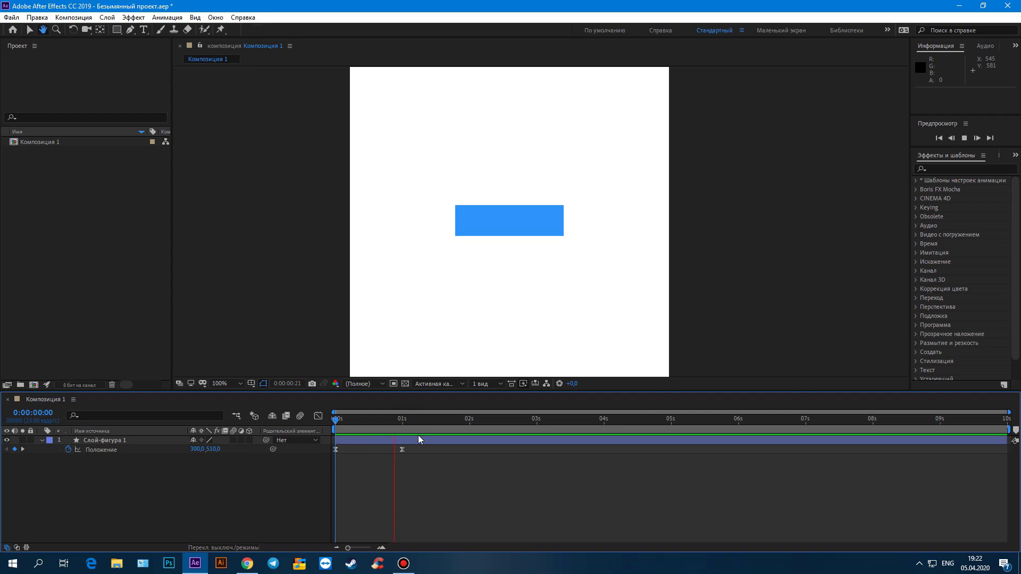
{"action": "left_click", "coordinate": [396, 420]}
{"action": "left_click_drag", "start_coordinate": [395, 420], "coordinate": [341, 451]}
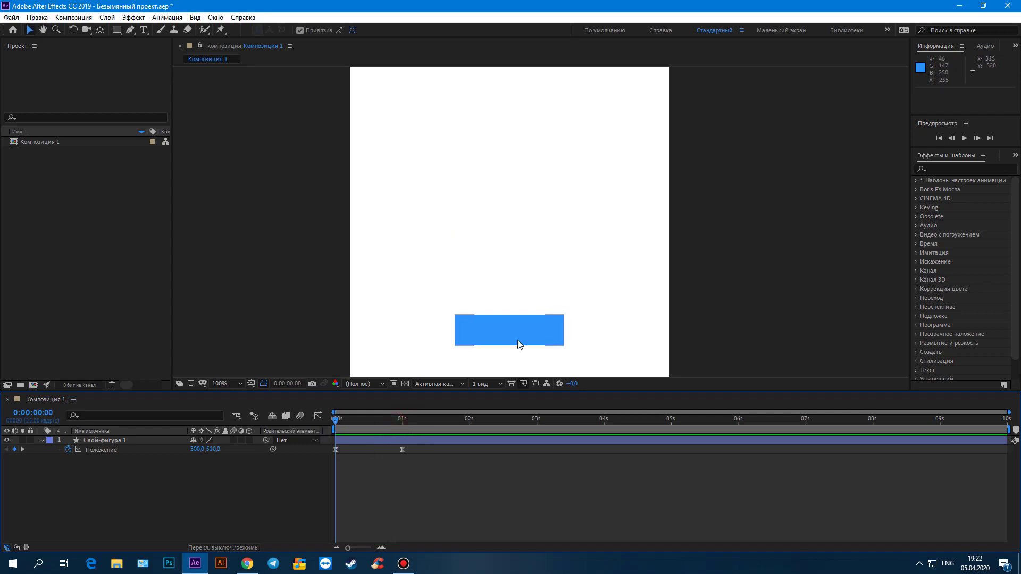
{"action": "key", "text": "space"}
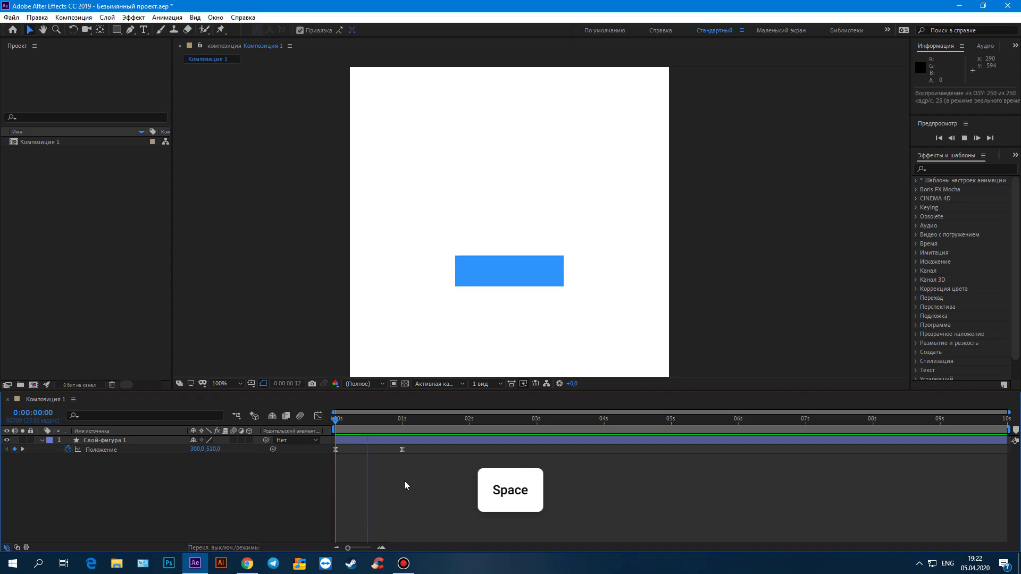
{"action": "key", "text": "space"}
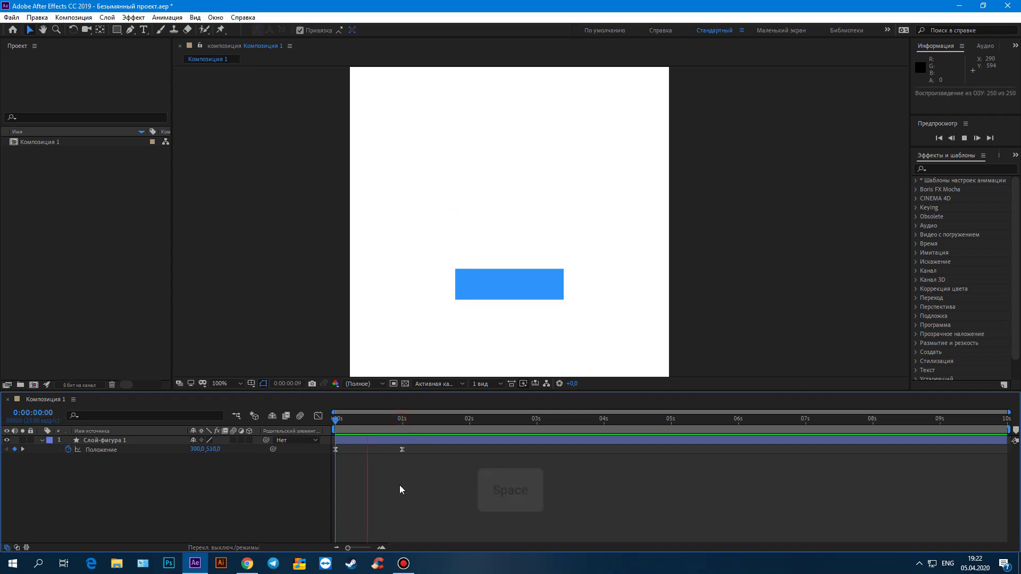